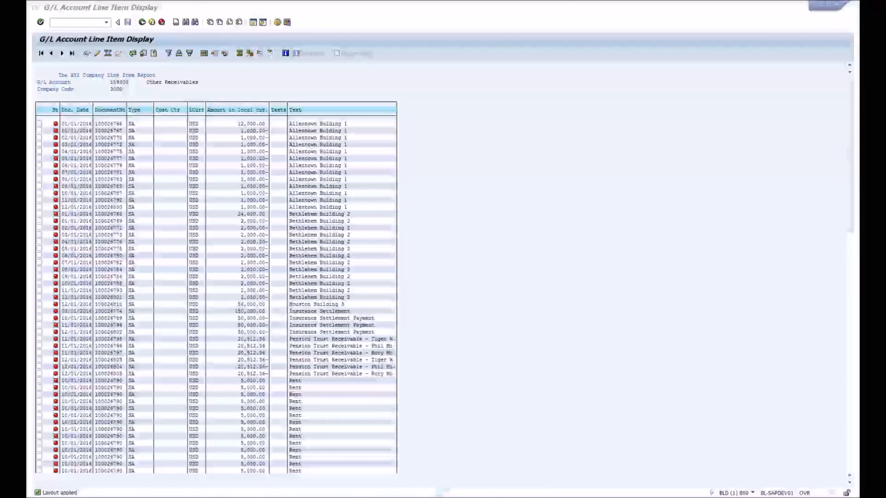
Review the Other Receivables line items in the G/L account list, from the building entries down to the rent entries
left_click(250, 233)
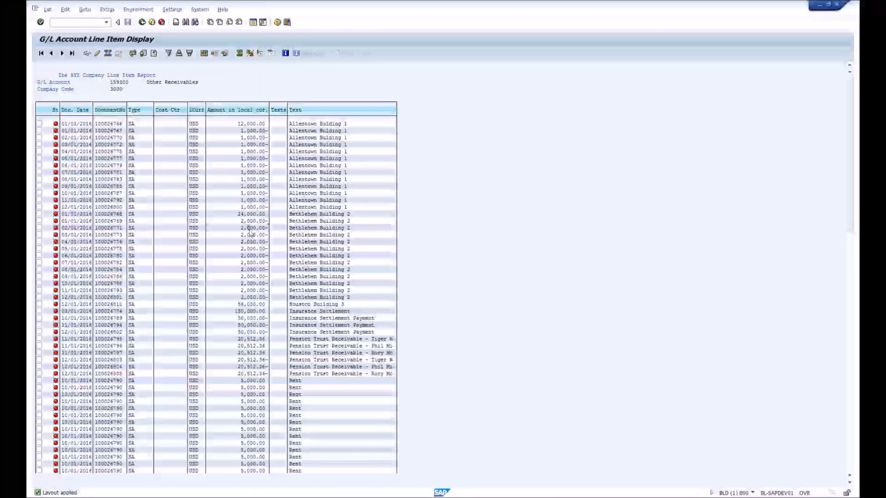
scroll(276, 233, "down", 3)
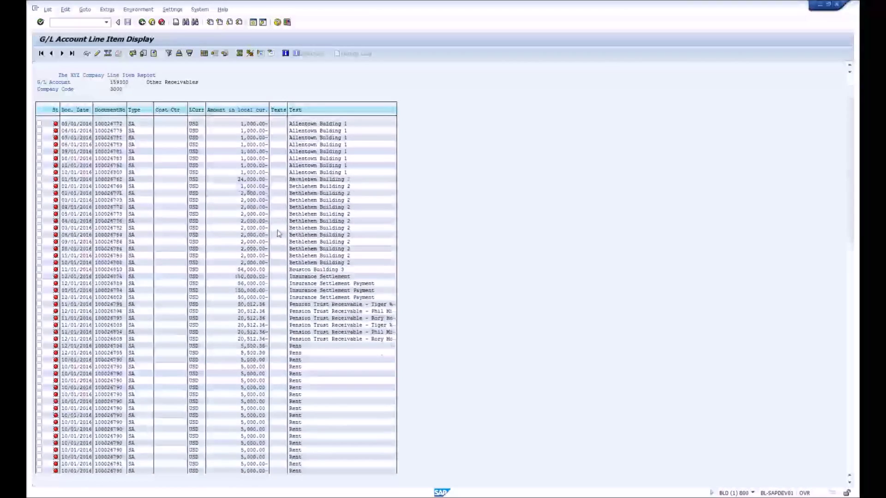
scroll(279, 232, "down", 5)
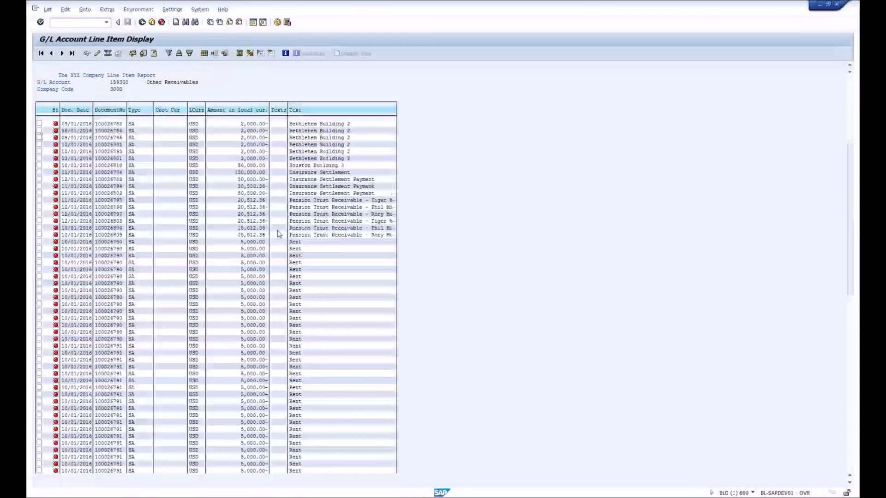
scroll(279, 234, "up", 4)
scroll(274, 243, "up", 3)
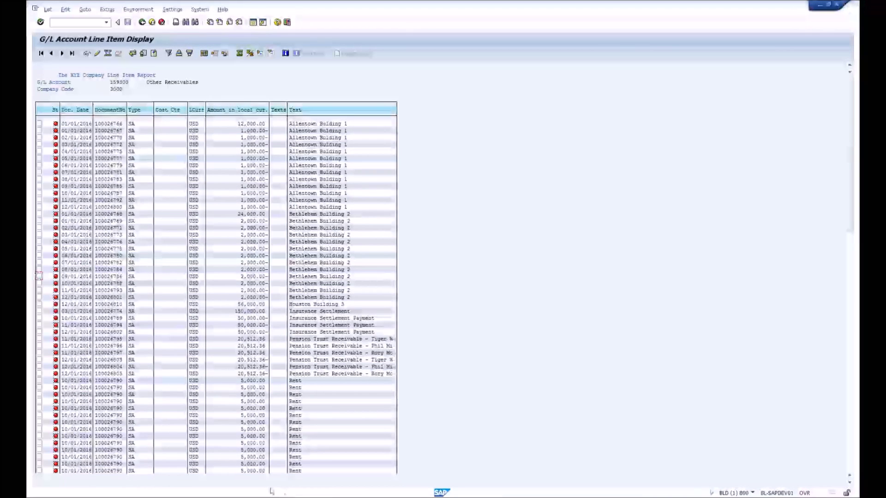
Switch to BlackLine and check the GL balance on the Houston Other Receivables reconciliation
key("alt+Tab")
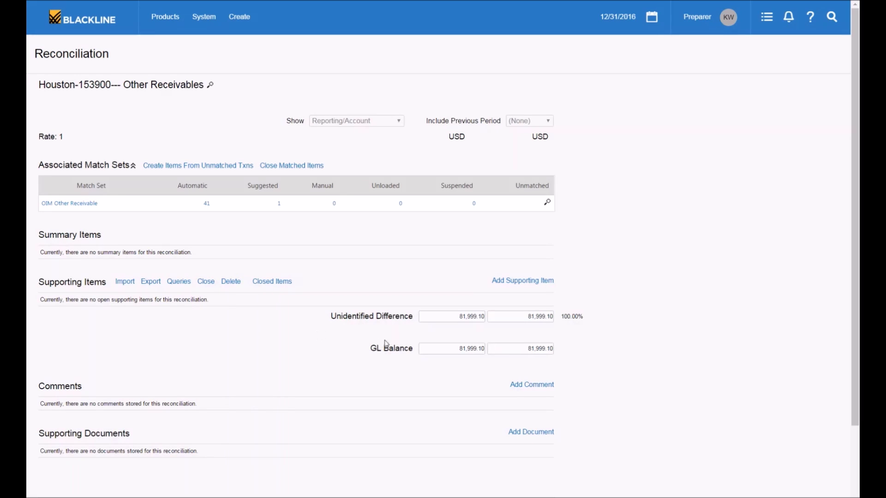
left_click_drag(521, 352, 549, 351)
triple_click(554, 354)
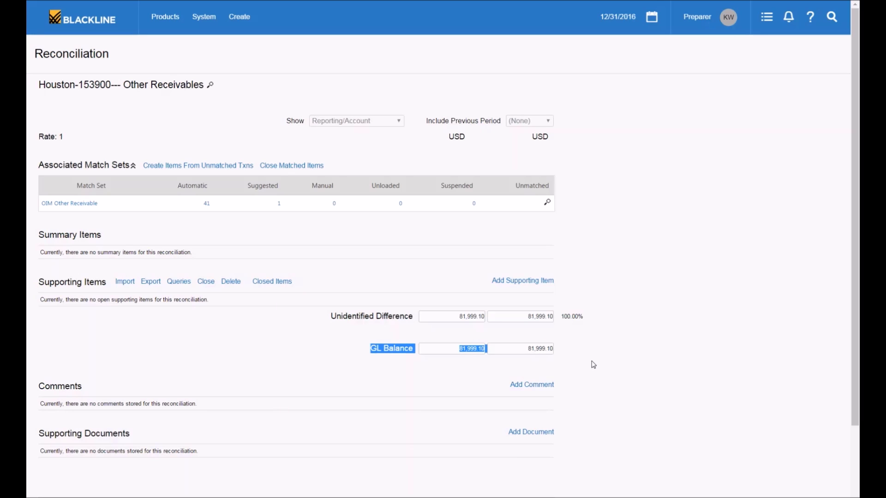
left_click(513, 333)
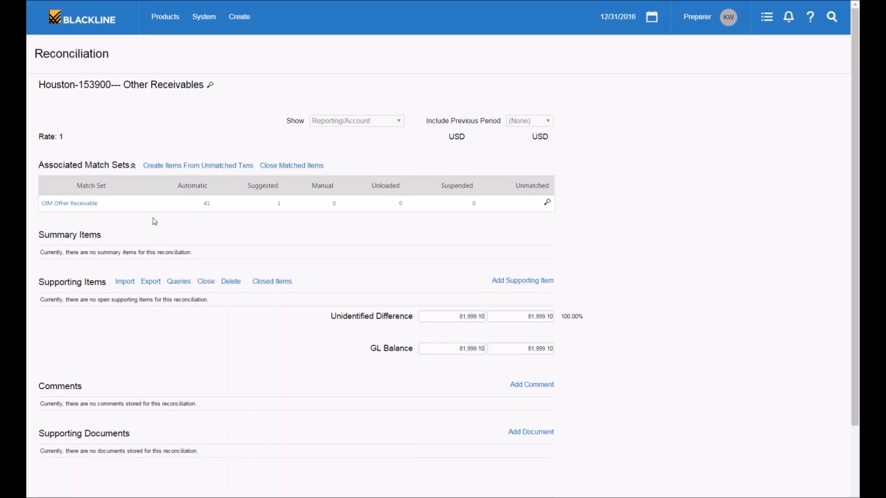
Open the OIM Other Receivable match set and review the mapping of its "1:1 Text, Assignment, Amt" pass rule, then return to the match set
left_click(92, 207)
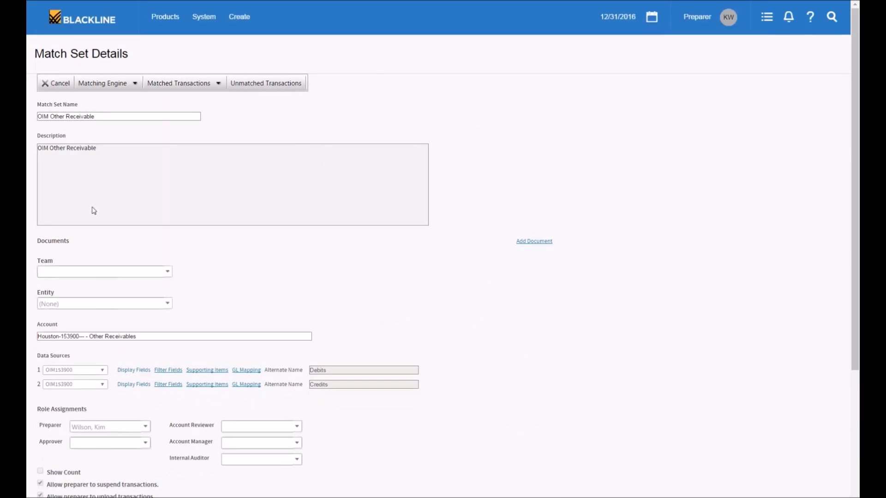
scroll(171, 227, "down", 2)
scroll(171, 227, "down", 3)
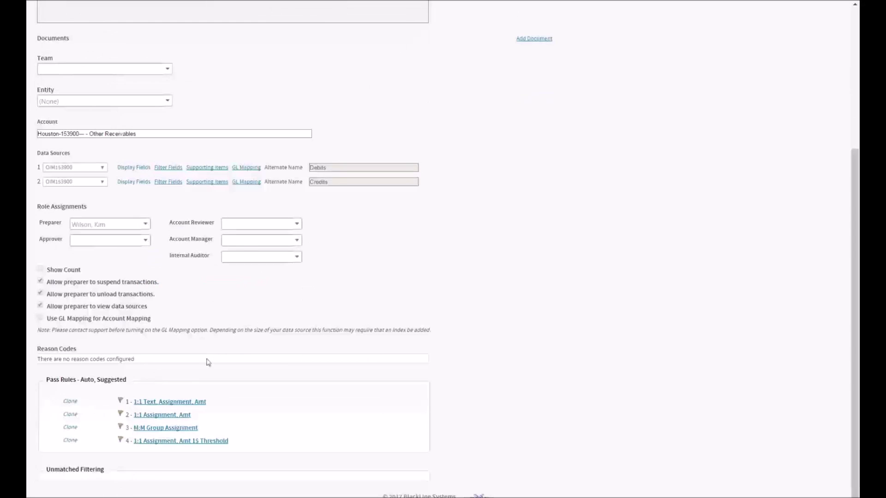
left_click(183, 402)
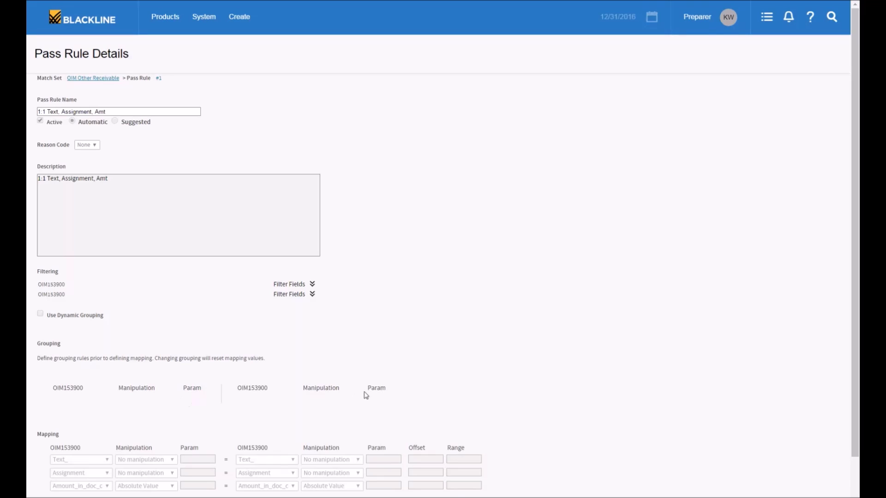
scroll(383, 393, "down", 3)
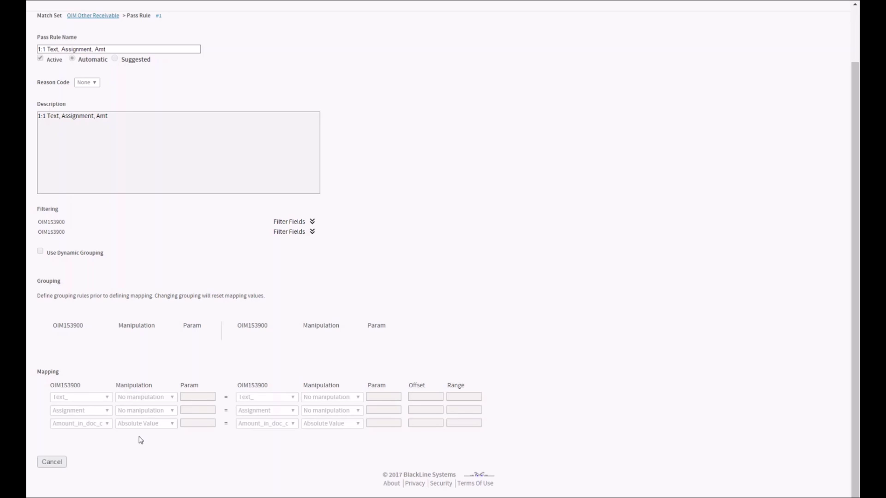
left_click(51, 464)
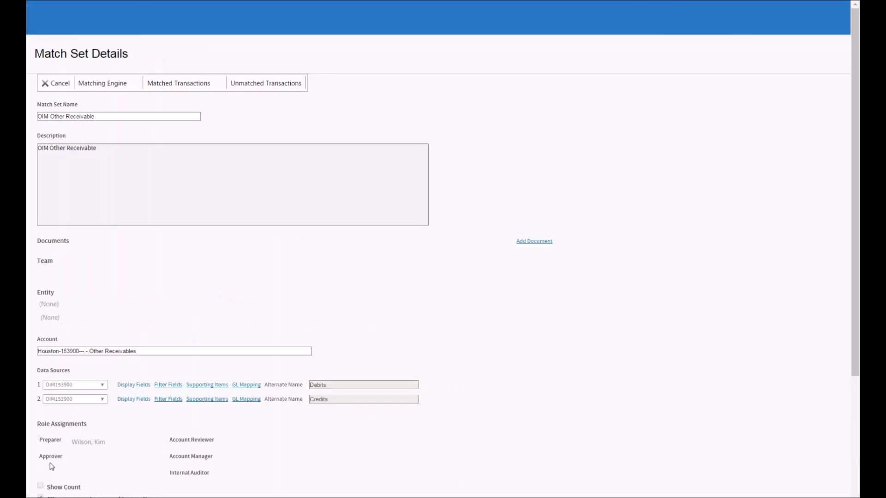
Review the grouping and mapping of the "M:M Group Assignment" pass rule, closing it without changes
scroll(259, 399, "down", 3)
scroll(262, 398, "down", 2)
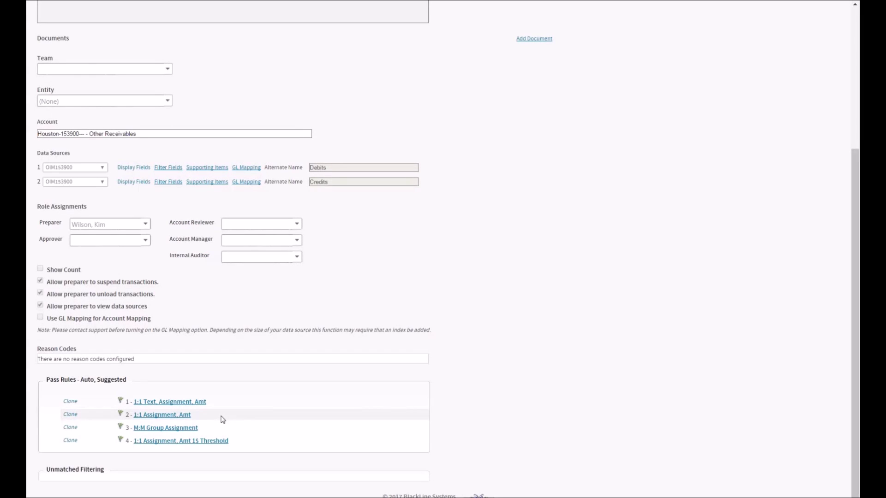
left_click(175, 430)
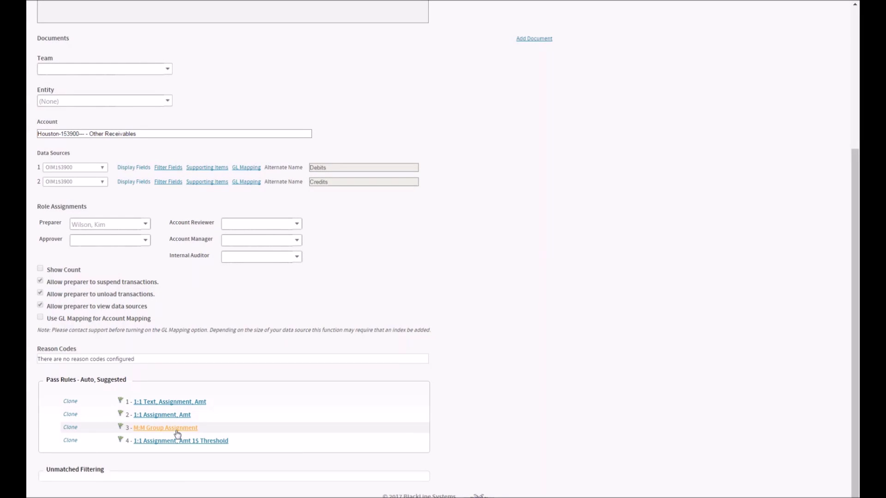
scroll(180, 429, "down", 2)
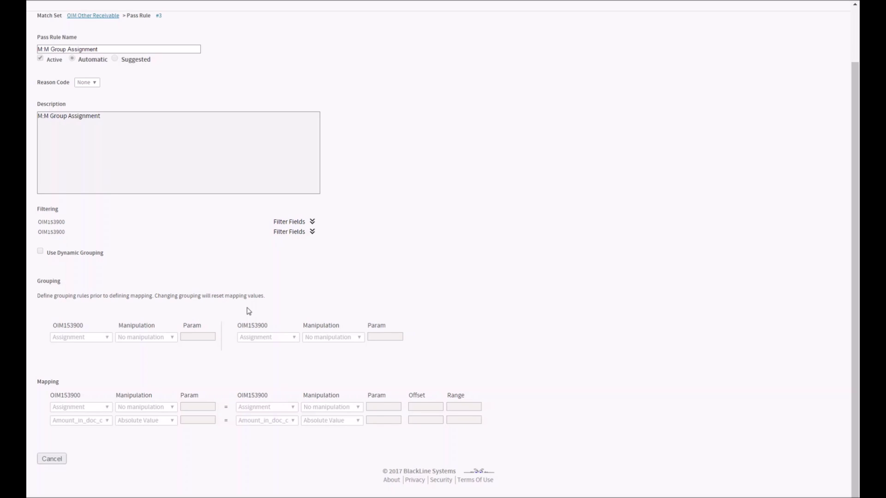
left_click(63, 468)
Review the "1:1 Assignment, Amt 1$ Threshold" pass rule's offset, range and Suggested match type, closing it without changes
scroll(190, 417, "down", 1)
scroll(190, 416, "down", 3)
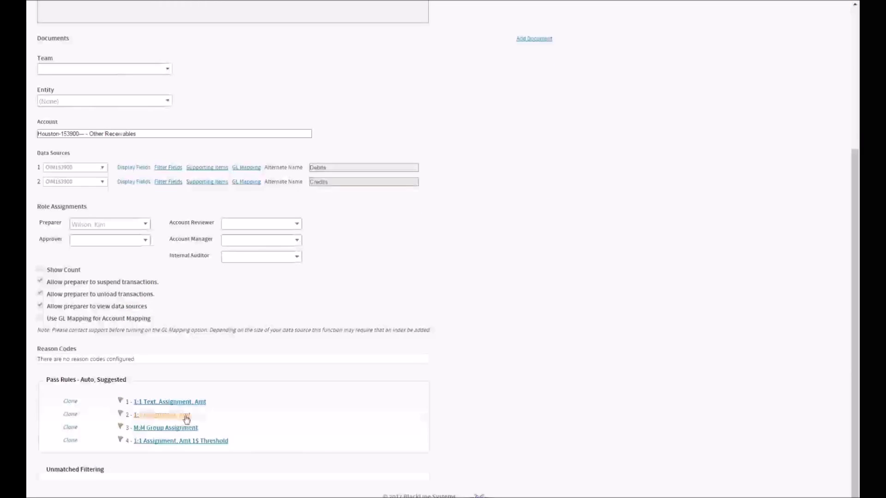
left_click(182, 442)
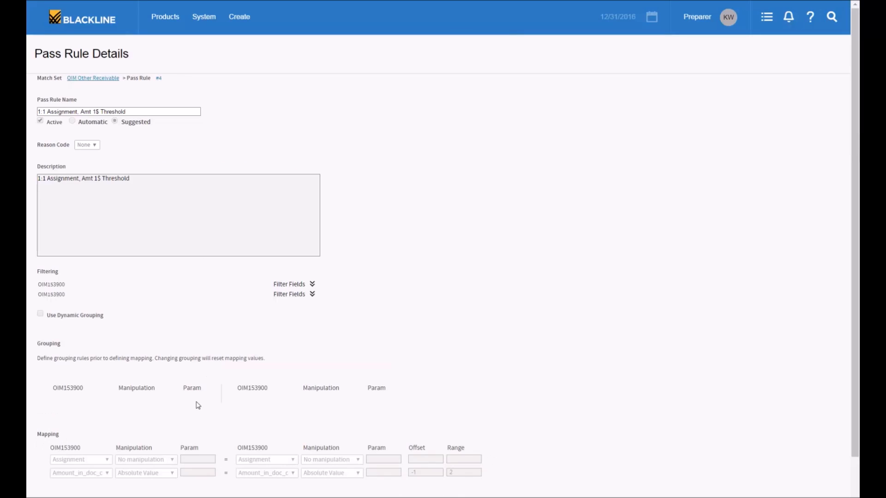
scroll(217, 378, "down", 1)
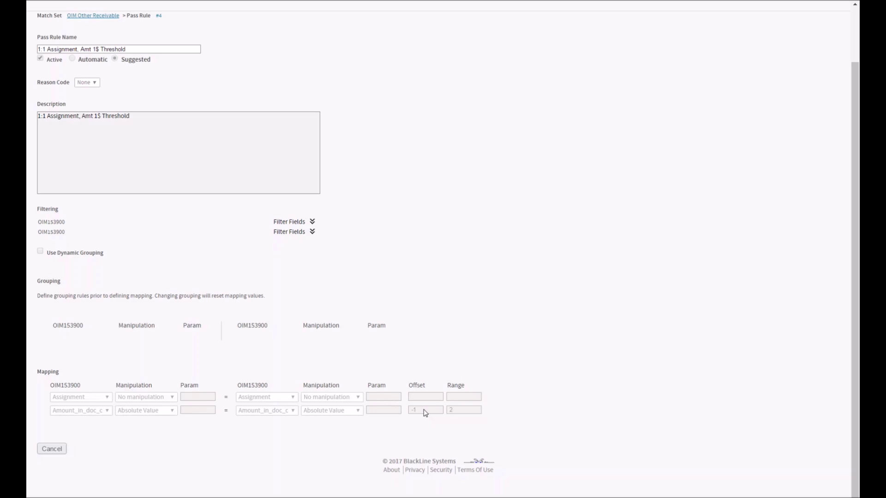
scroll(425, 413, "up", 2)
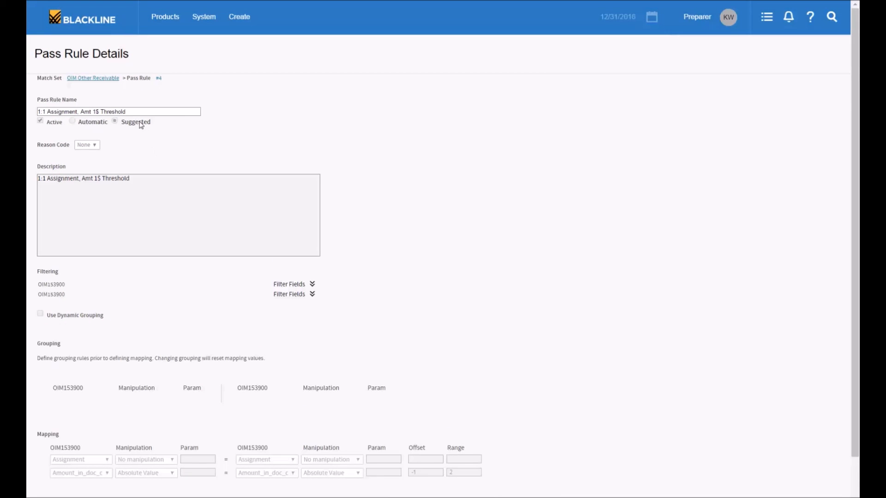
left_click_drag(153, 123, 122, 123)
scroll(263, 235, "down", 2)
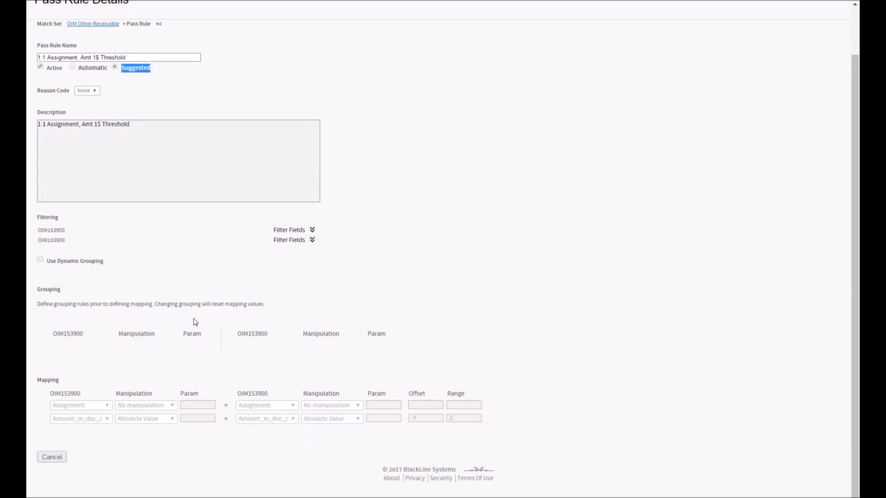
left_click(64, 459)
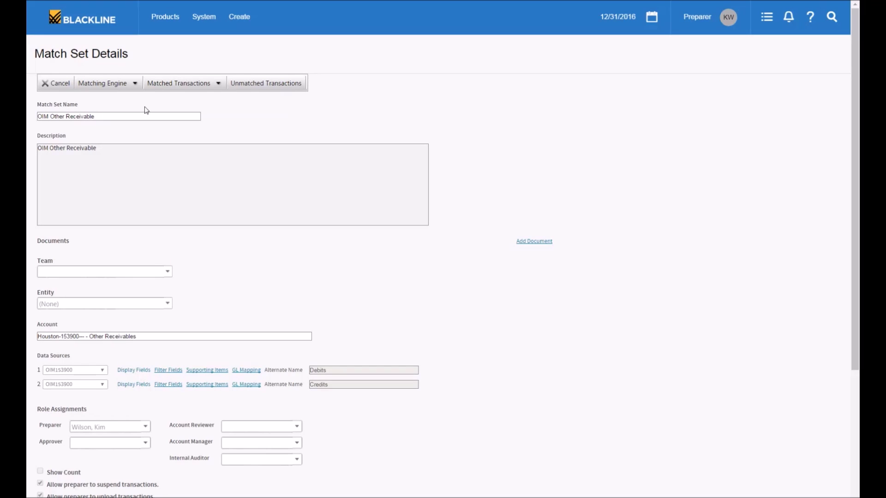
Inspect the match set's automatic matches and the details of the first M:M Group Assignment match, and return to the reconciliation
left_click(219, 83)
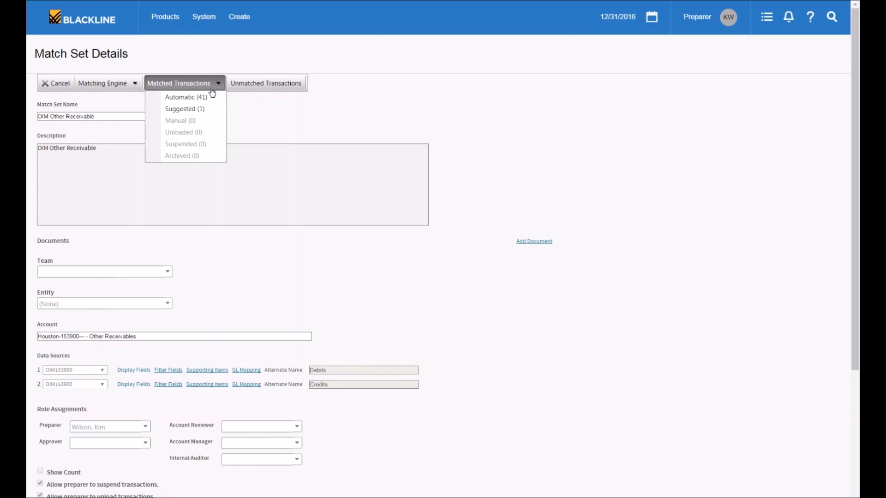
left_click(210, 97)
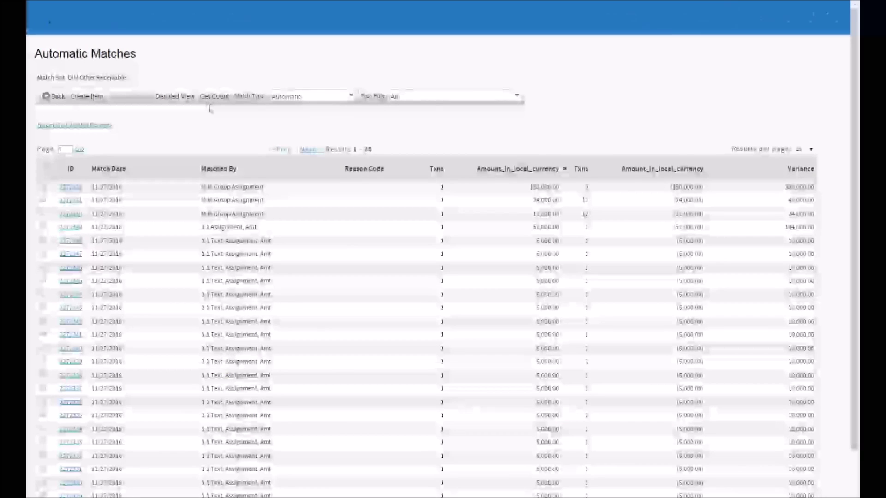
left_click(63, 189)
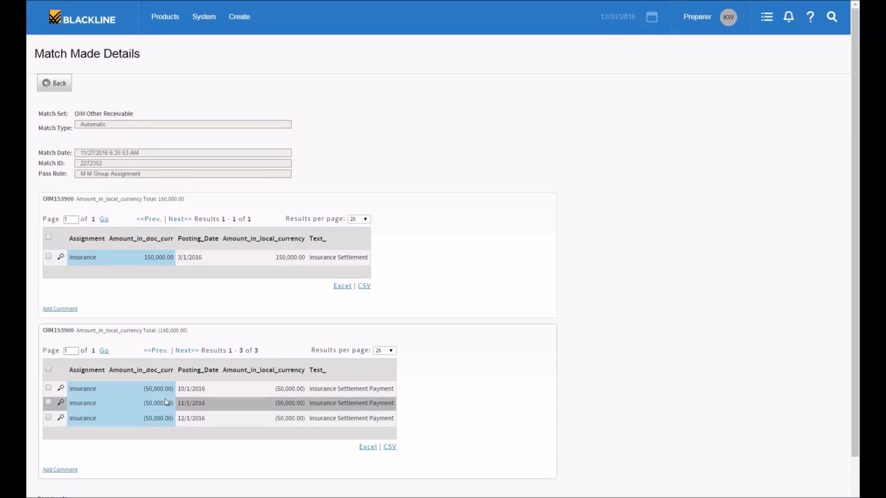
left_click(63, 85)
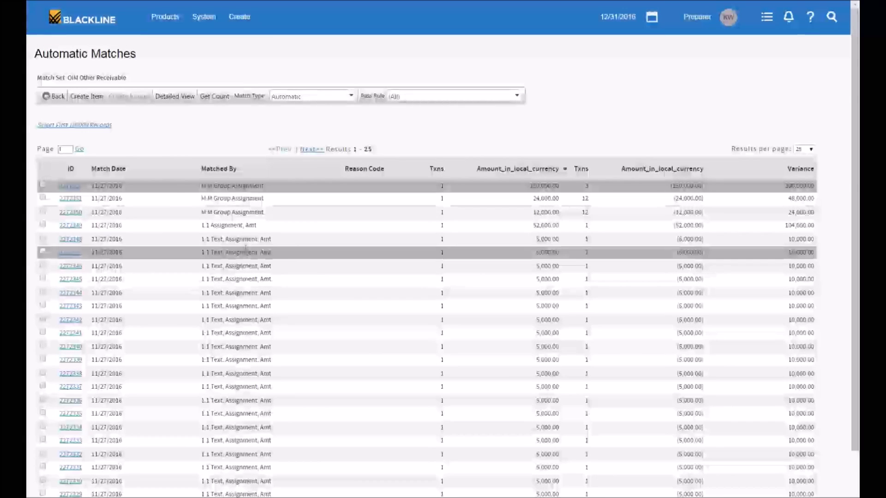
left_click(54, 97)
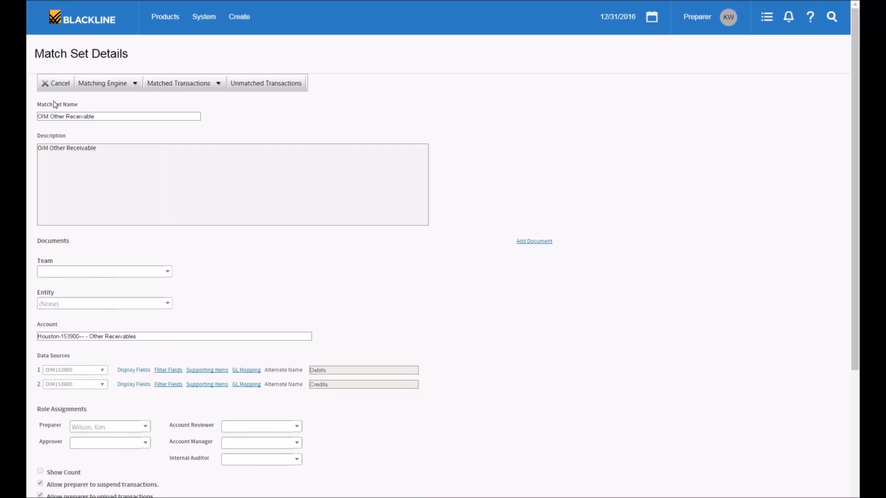
left_click(56, 87)
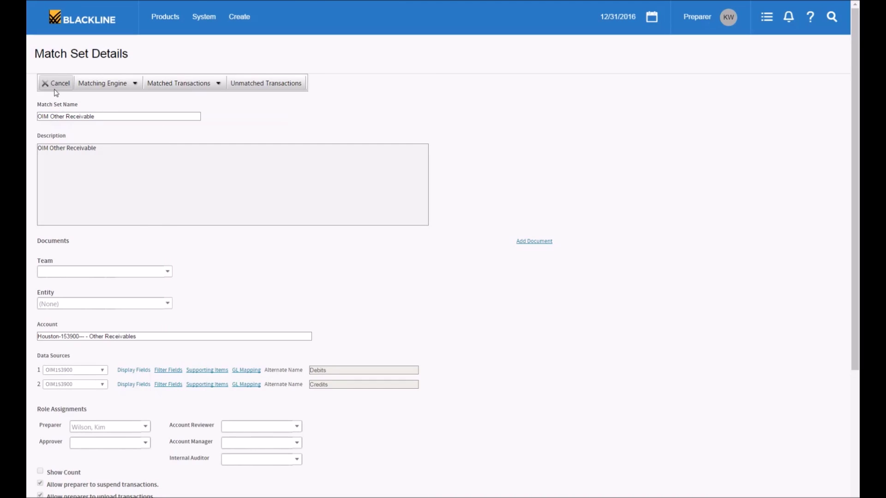
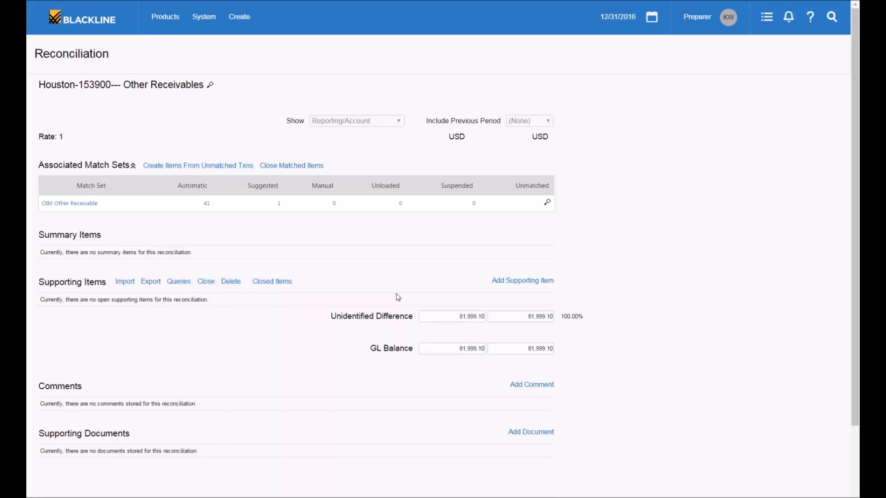
Open the match set's unmatched transactions, move the Credits grid away from Debits, and widen the Debits grid to show all its columns
left_click(548, 203)
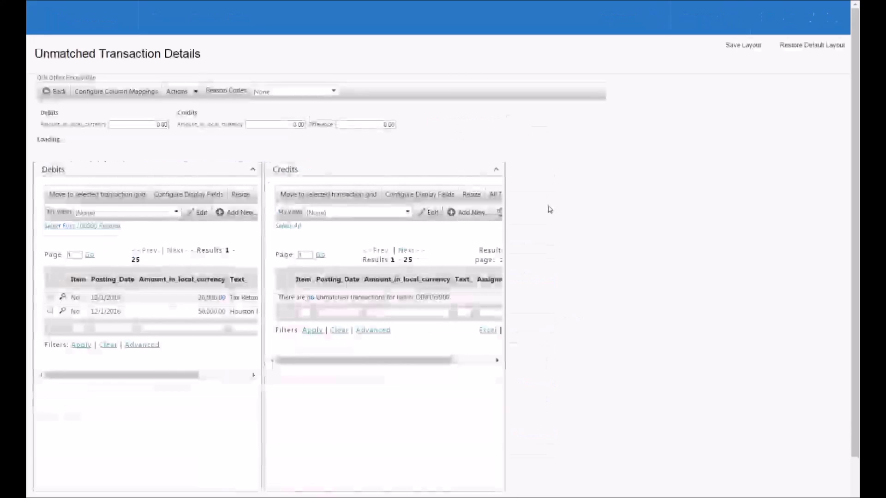
left_click_drag(393, 173, 580, 167)
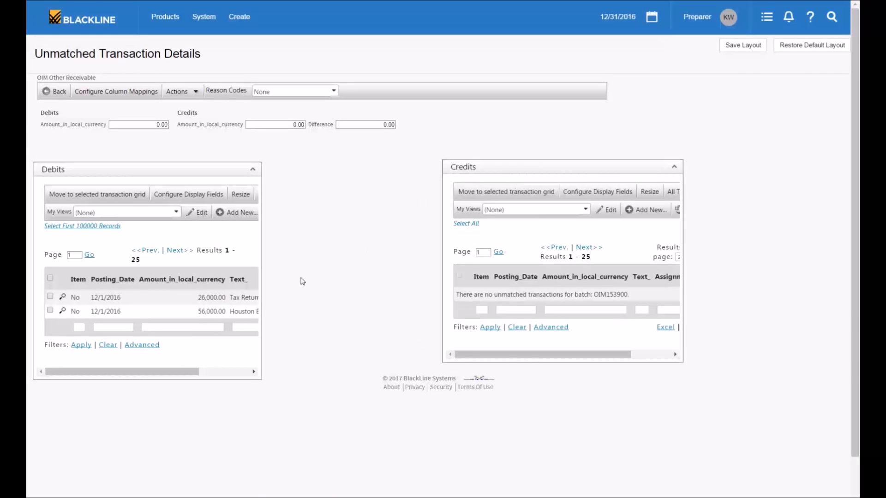
left_click_drag(261, 259, 392, 254)
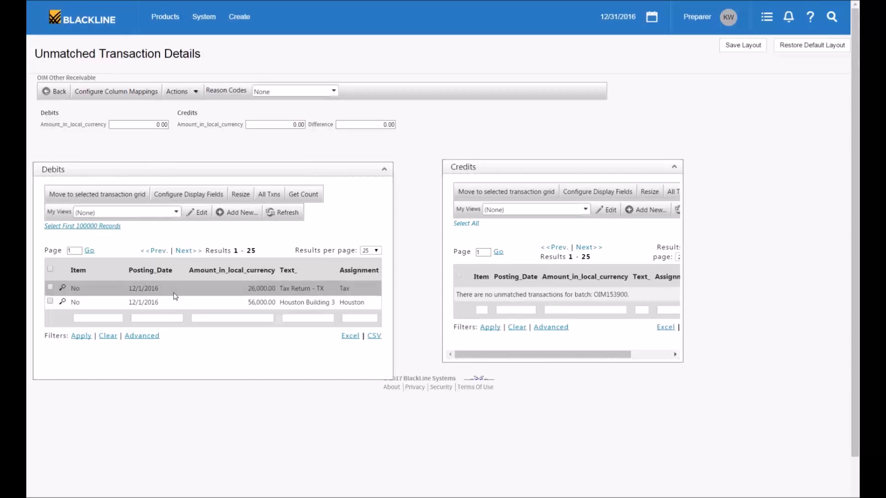
Create single items from all unmatched debit transactions, classify them as List Component, save, and return to the reconciliation
left_click(49, 270)
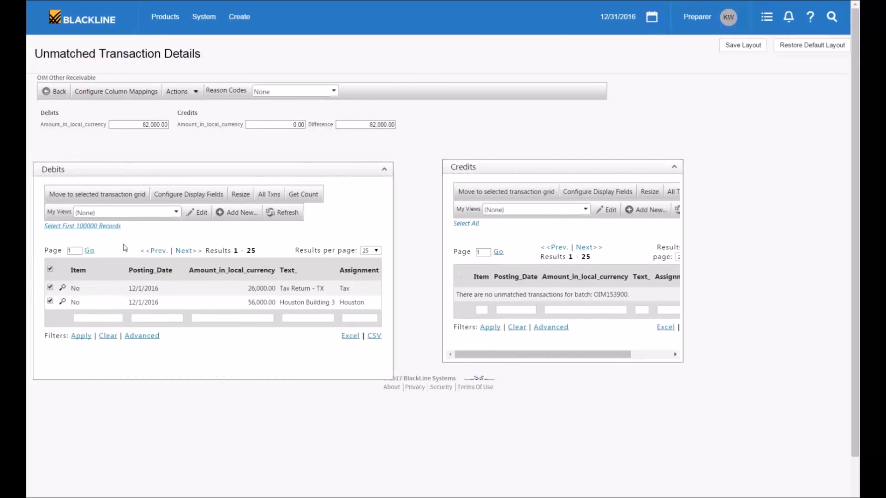
left_click(196, 93)
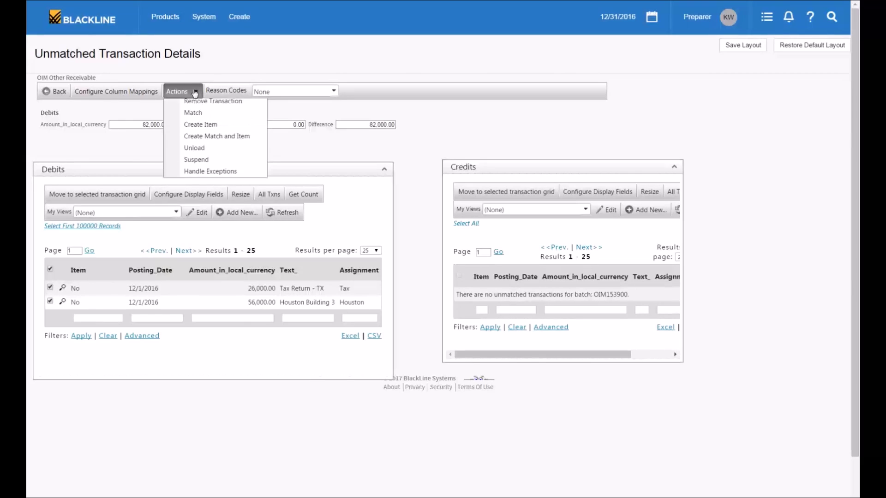
left_click(196, 131)
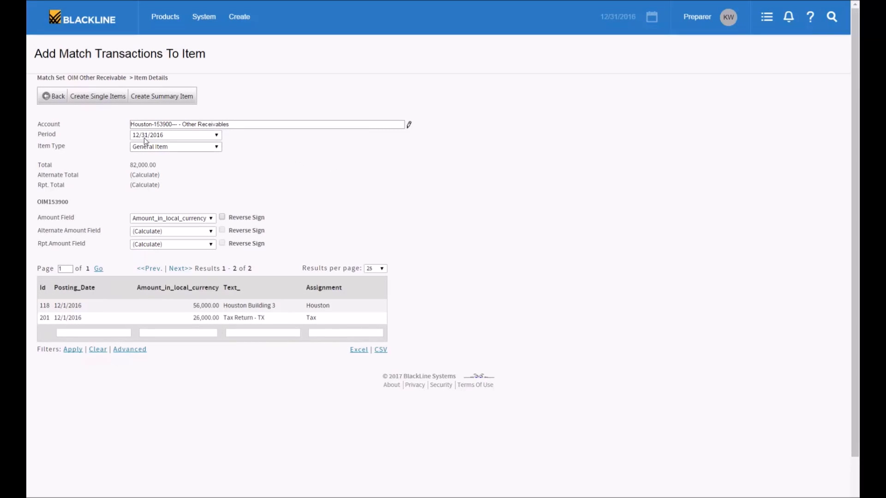
left_click(90, 102)
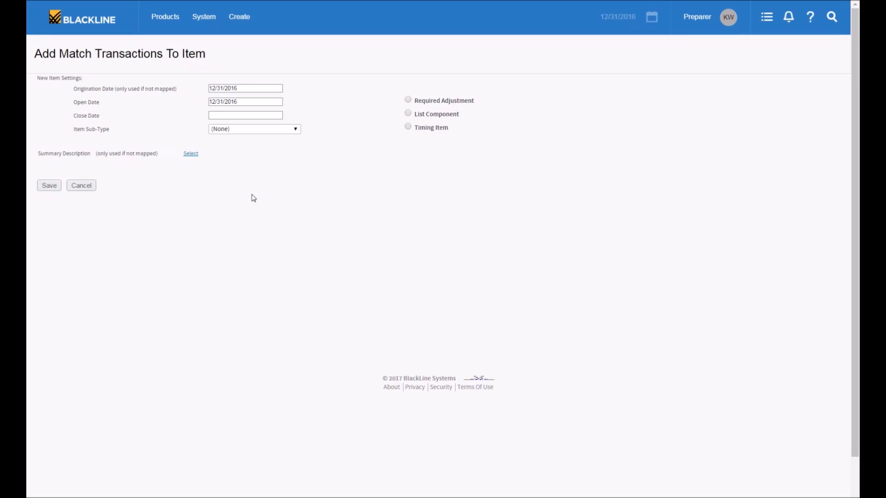
left_click(408, 113)
left_click(49, 187)
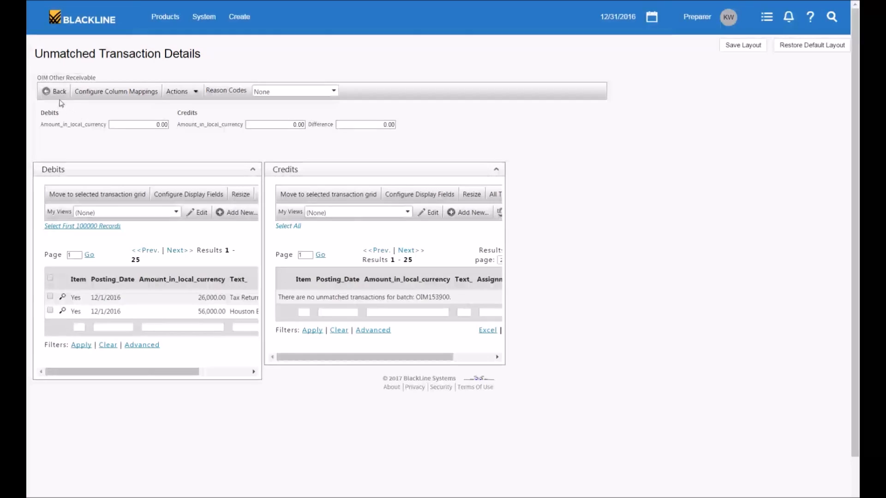
left_click(55, 96)
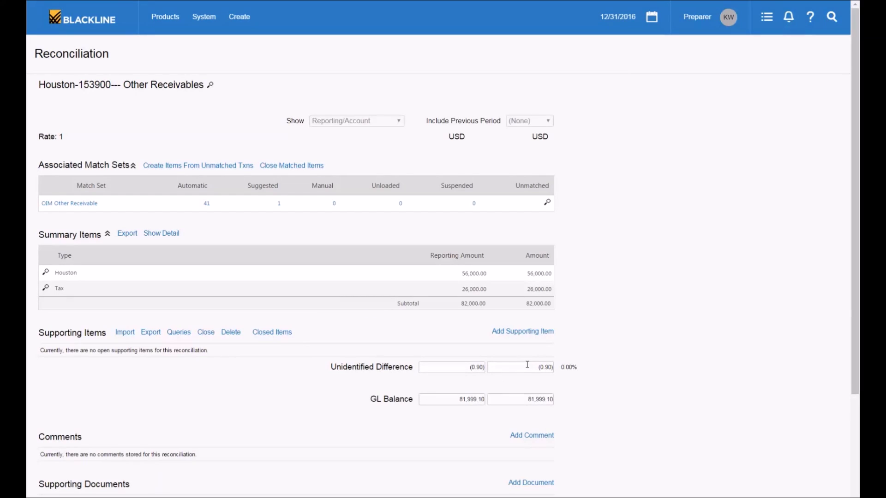
Check the reconciliation's unidentified difference, inspect the transaction details of the suggested match in OIM Other Receivable, and return to the reconciliation
left_click_drag(537, 365, 557, 367)
left_click(280, 204)
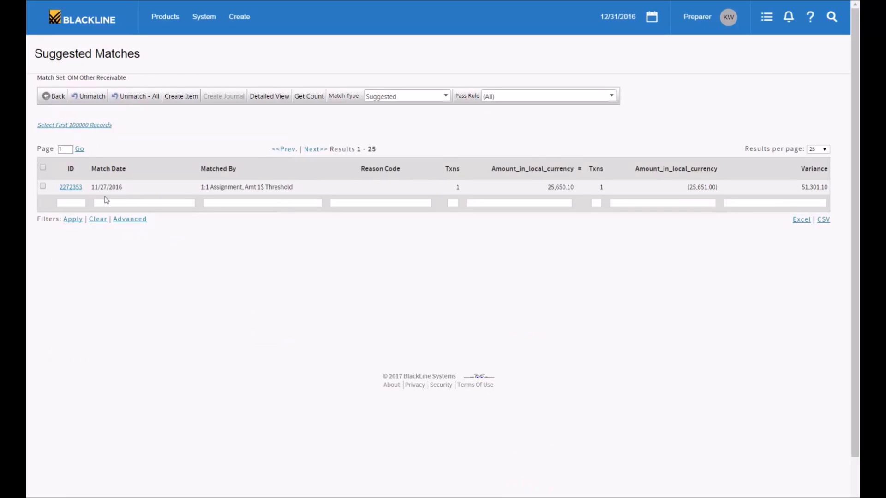
left_click(73, 188)
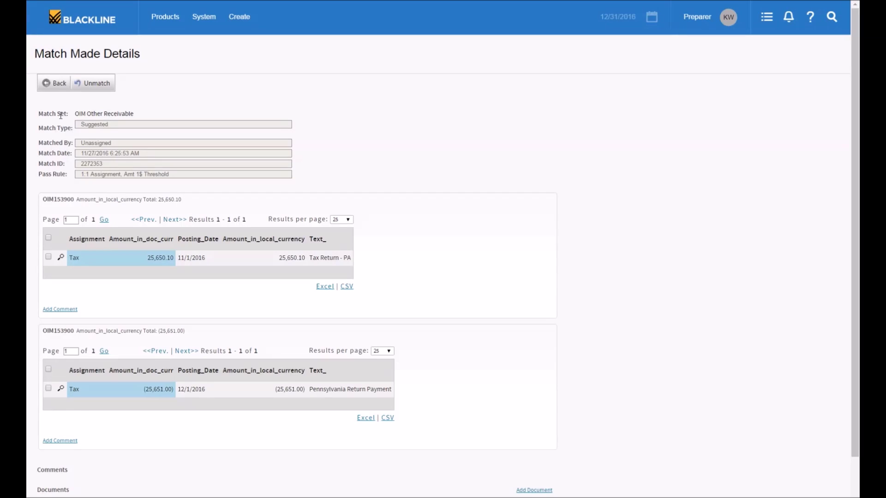
left_click(55, 87)
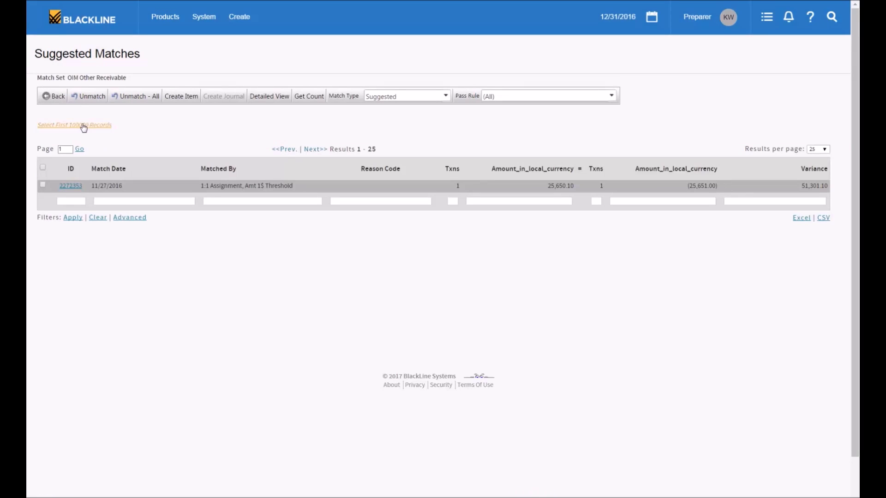
left_click(58, 98)
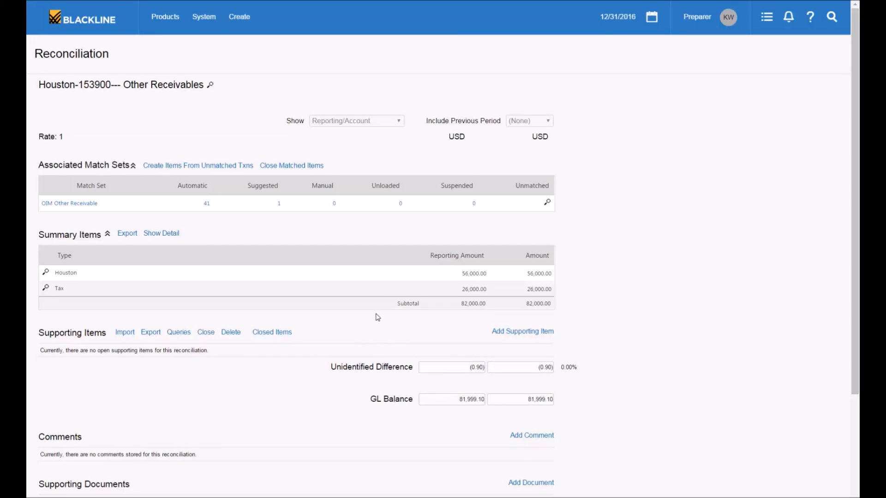
Switch to the System Admin browser window with the schedule details of the interface exporting matched SAP Open Item Managed transactions
key("alt+Tab")
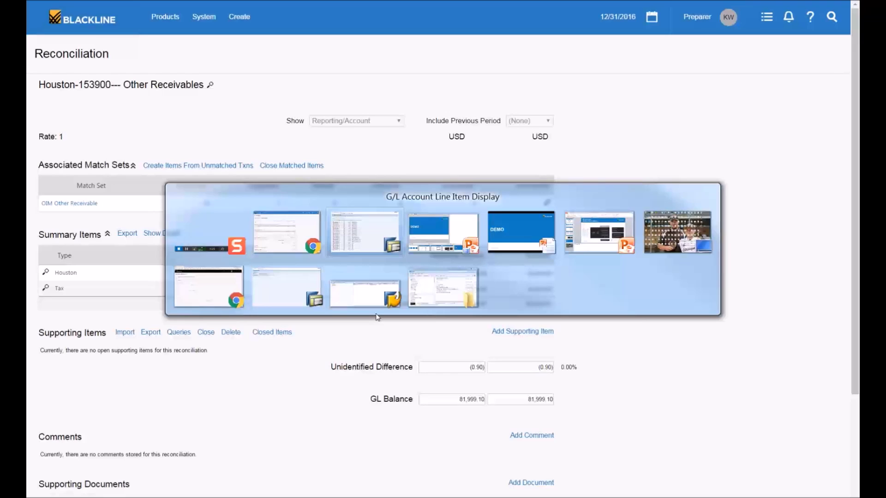
key("alt+Tab")
key("alt+Tab")
key("alt+Tab")
key("alt+Tab")
key("alt+Tab")
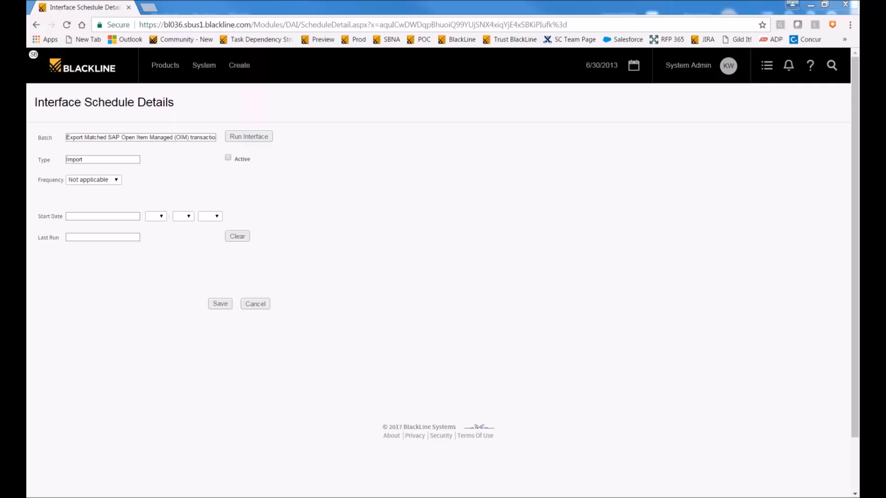
Switch to SAP, return to the Other Receivables account balance display, and reopen the line items behind period 12's cumulative balance
key("alt+Tab")
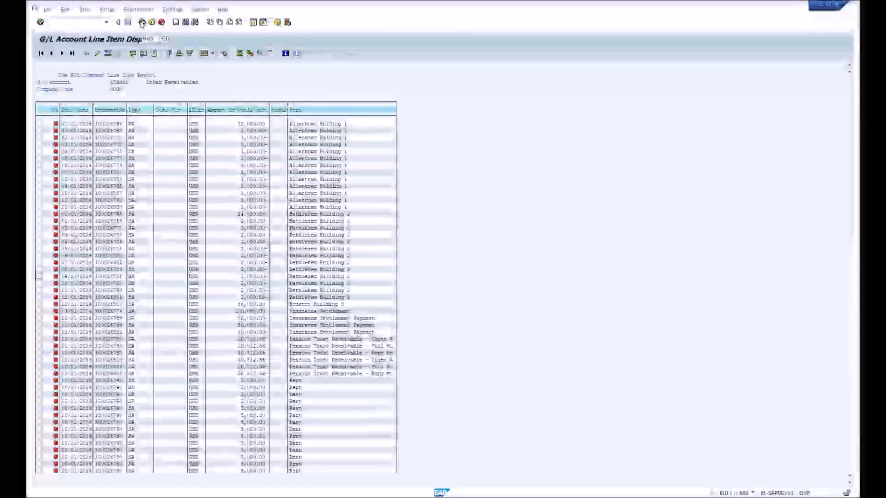
left_click(142, 23)
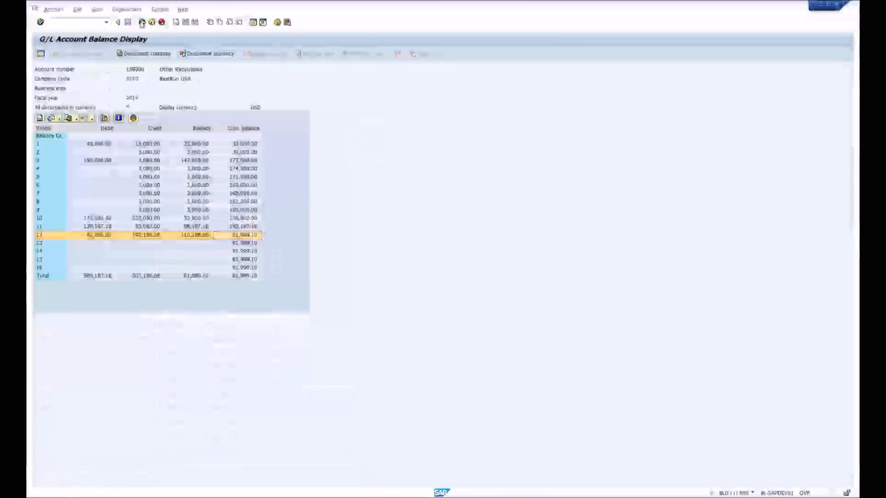
double_click(241, 239)
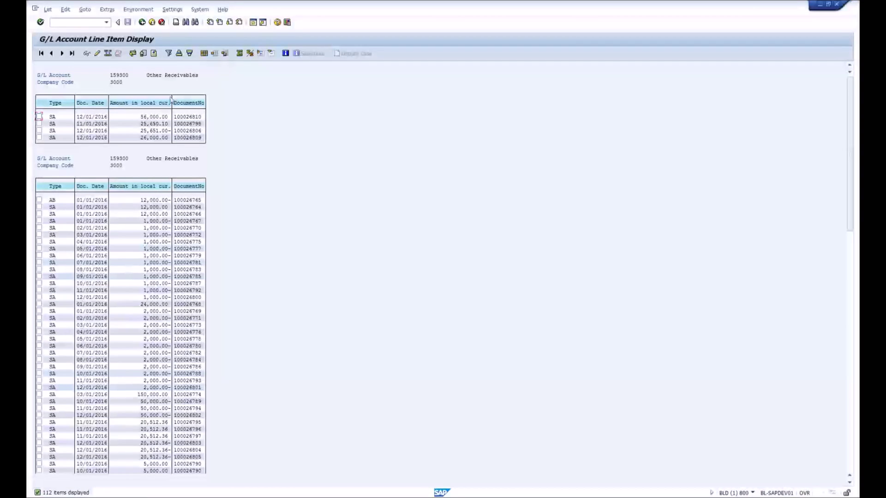
Apply the Standard List Report layout to the G/L line items and review the open and cleared statuses in the list
left_click(216, 56)
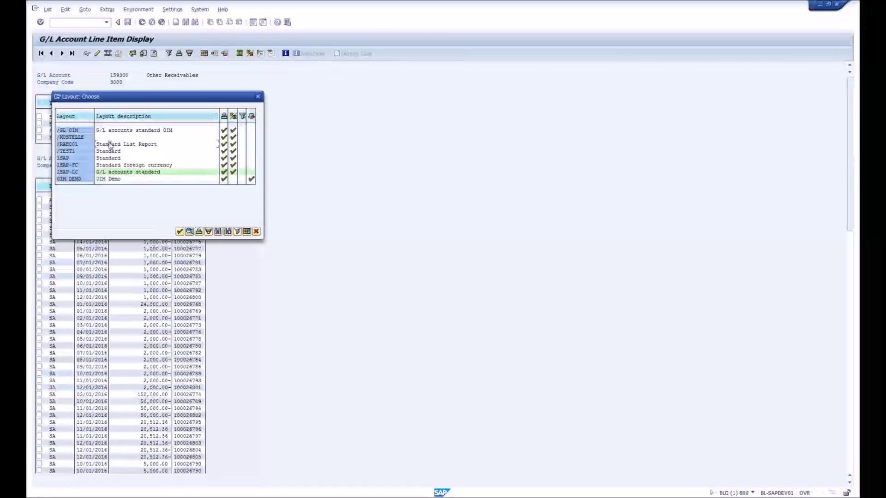
double_click(110, 145)
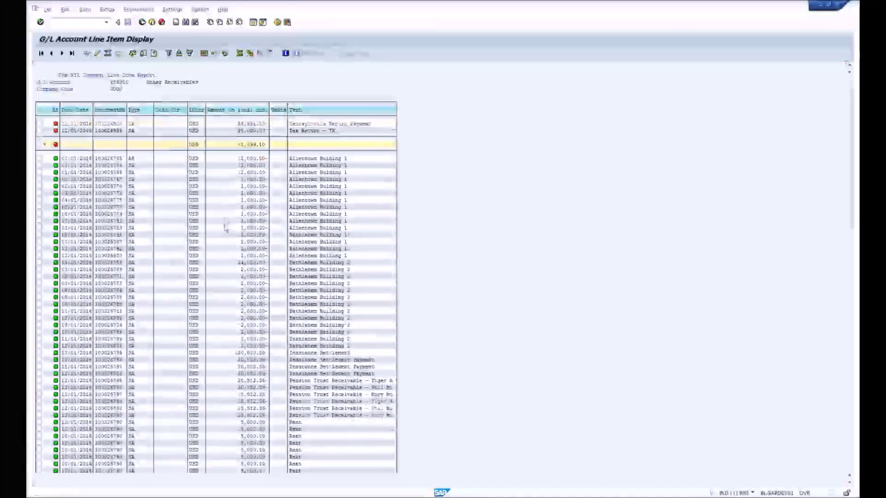
scroll(224, 226, "down", 5)
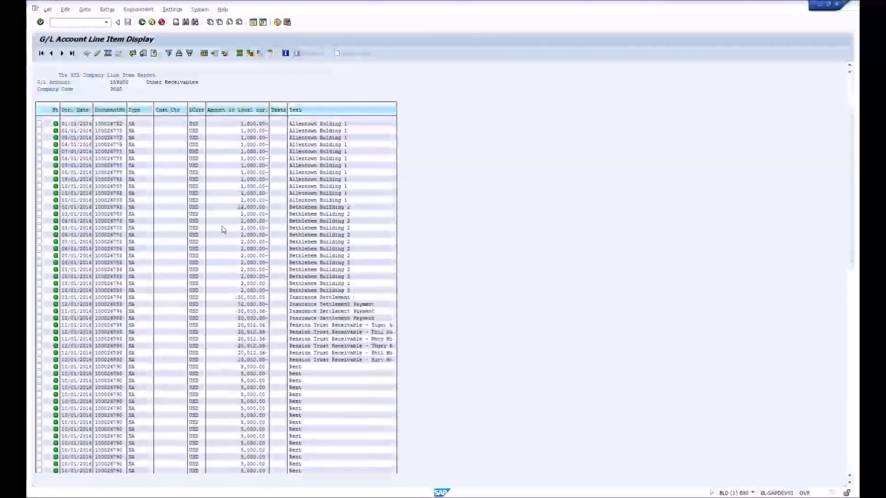
scroll(224, 225, "up", 2)
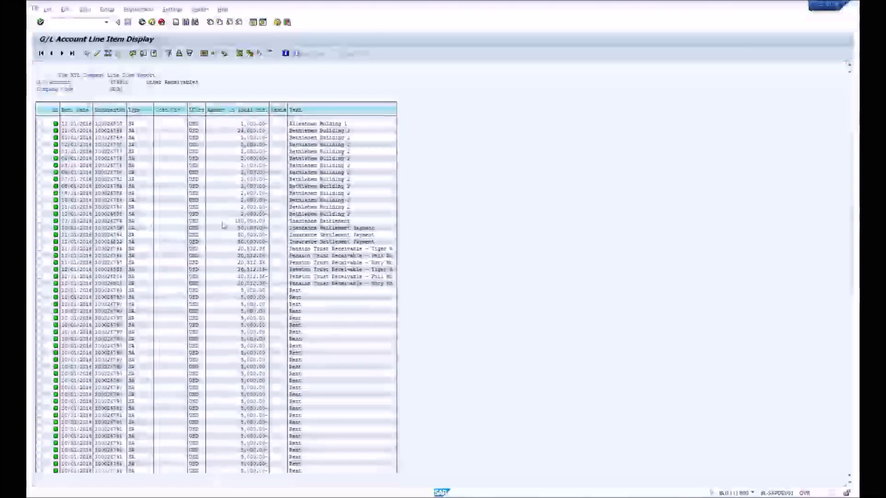
scroll(226, 224, "up", 5)
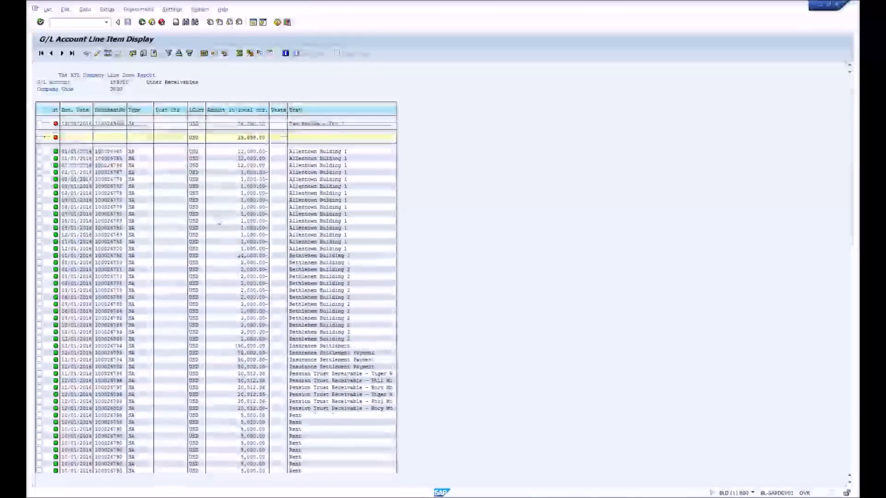